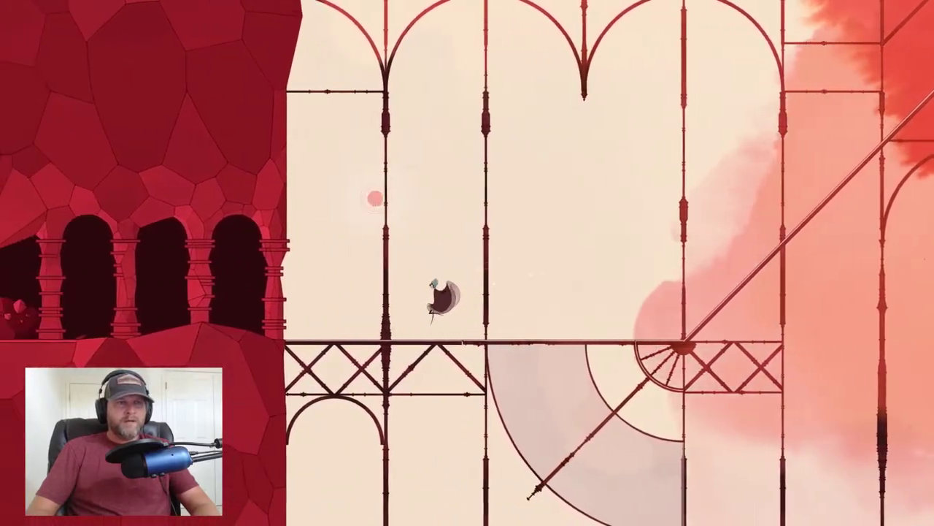
key("Left")
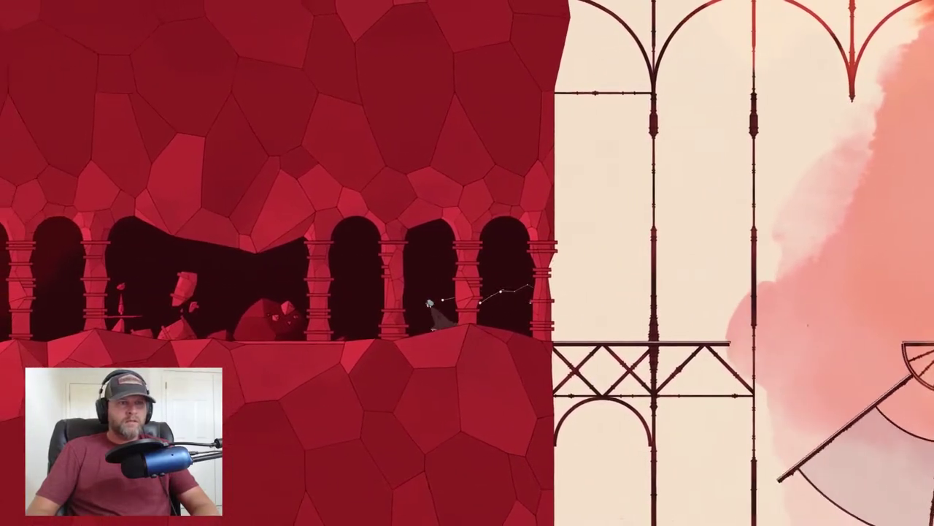
key("Left")
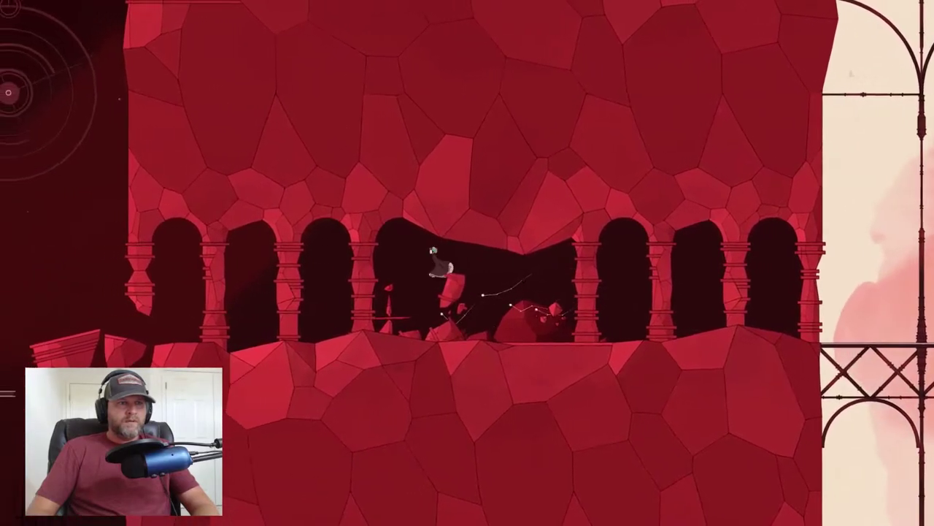
key("Left")
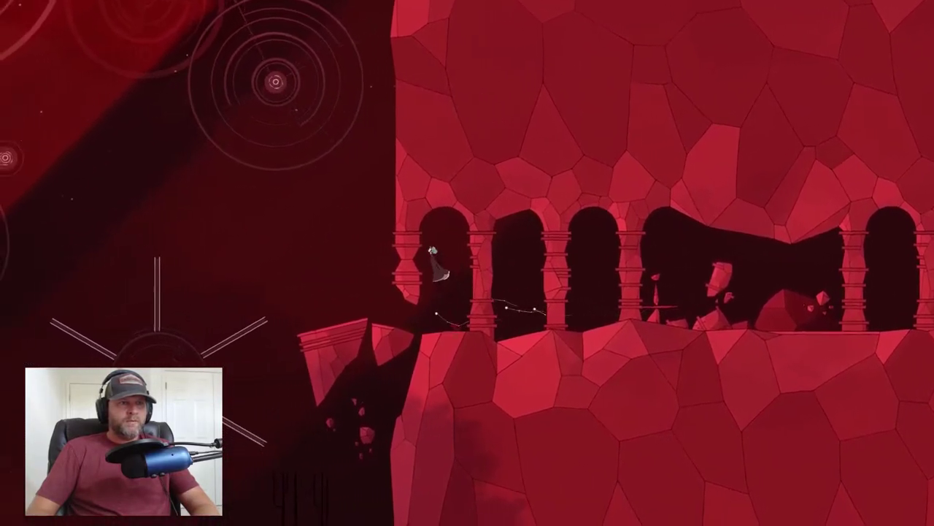
key("Left")
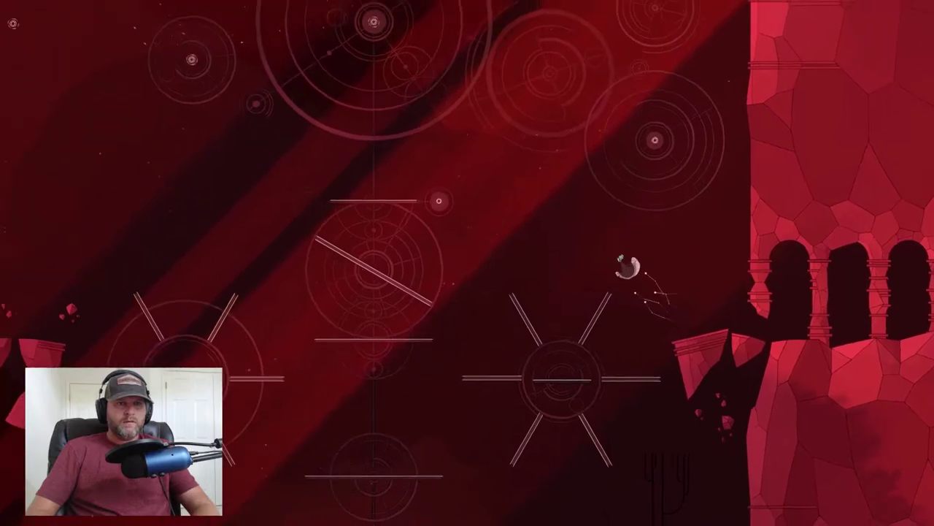
key("Left")
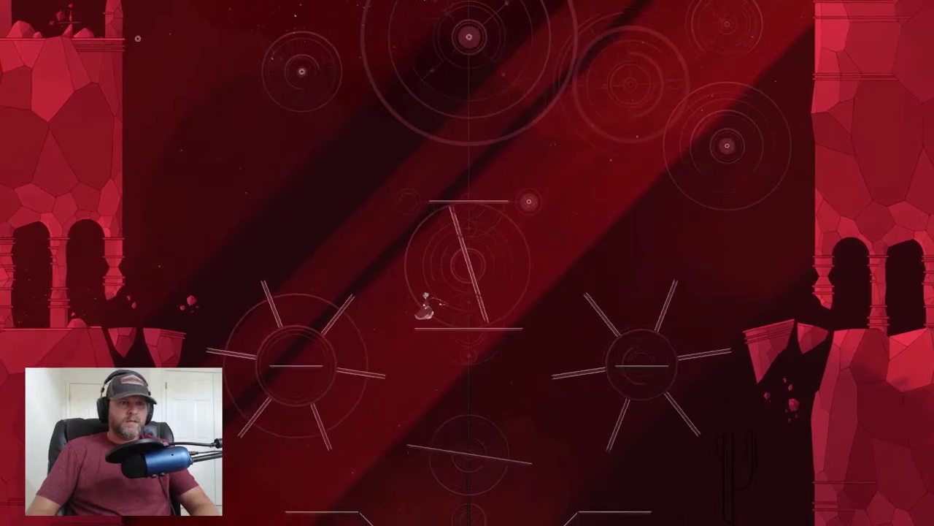
key("Left")
key("Left")
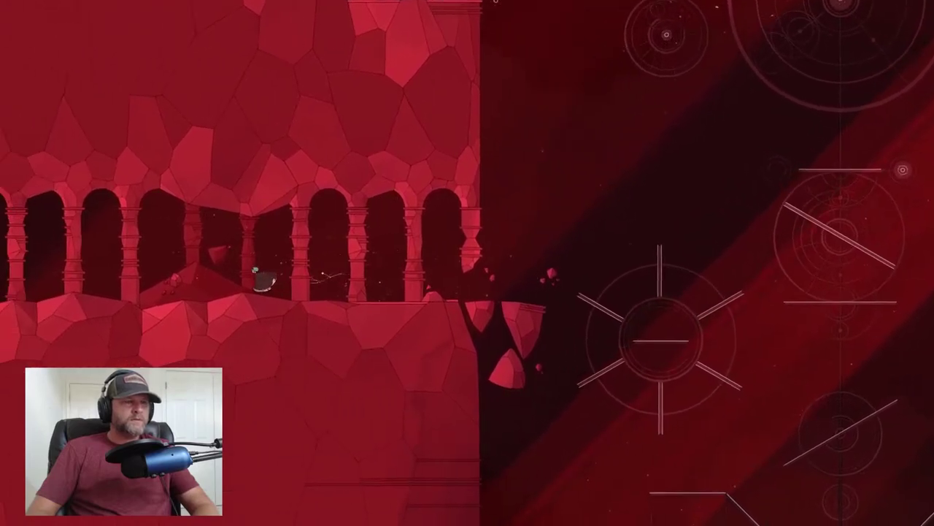
key("Left")
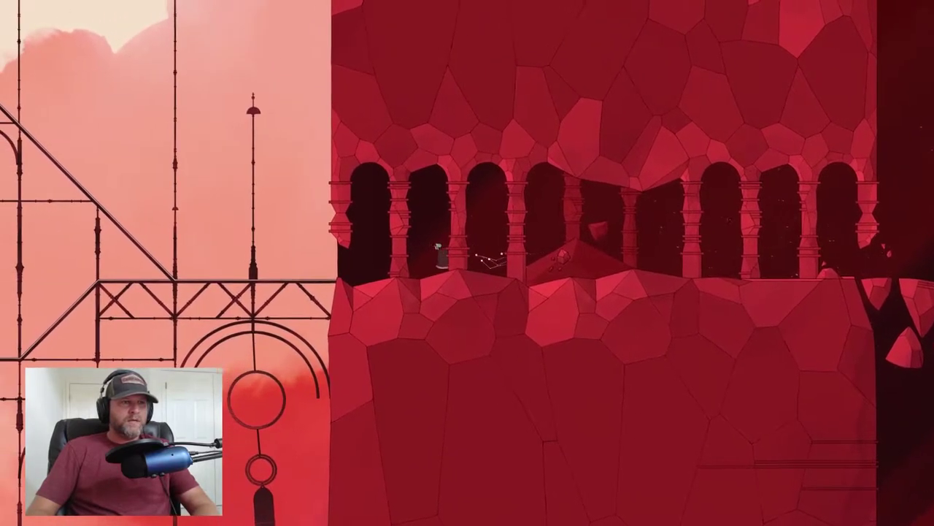
key("Left")
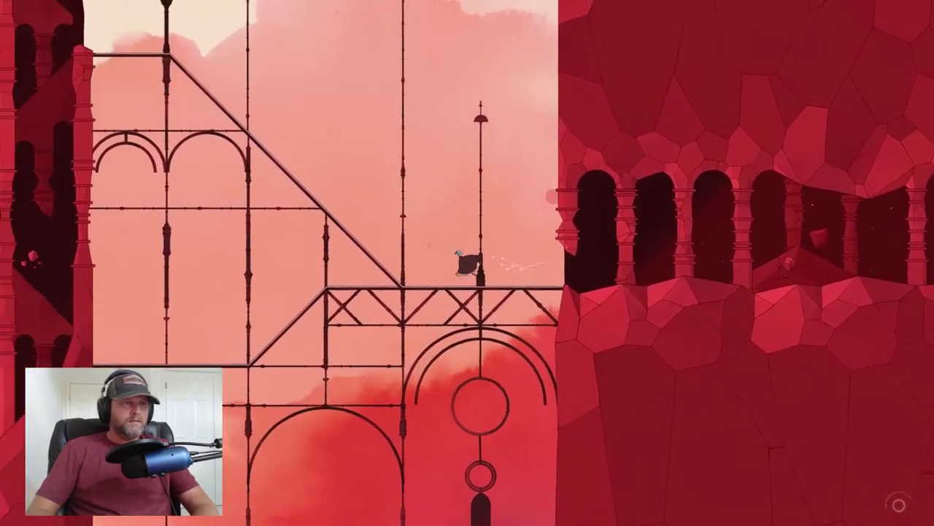
key("Left")
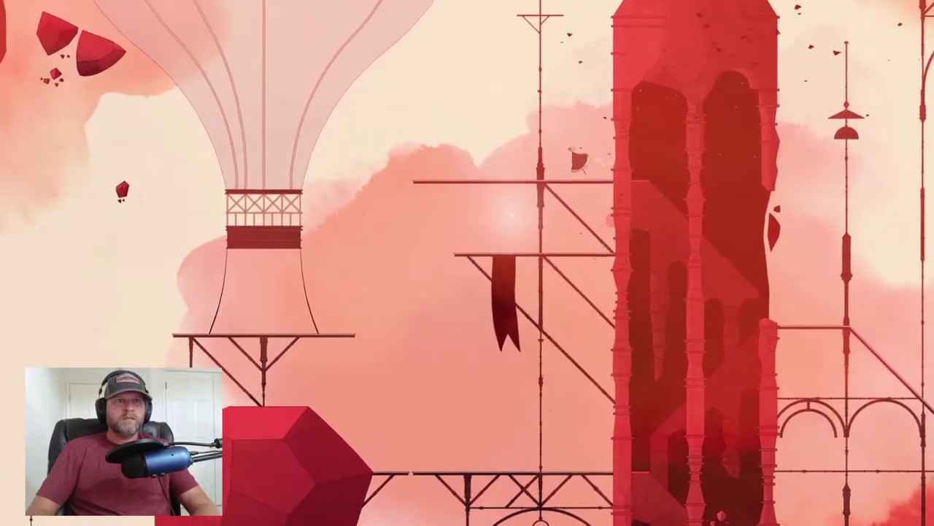
key("Left")
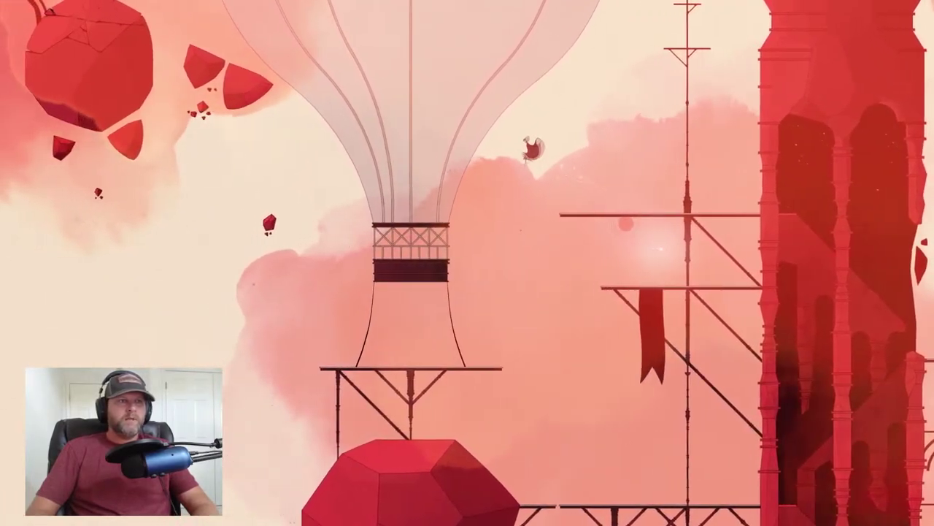
key("Left")
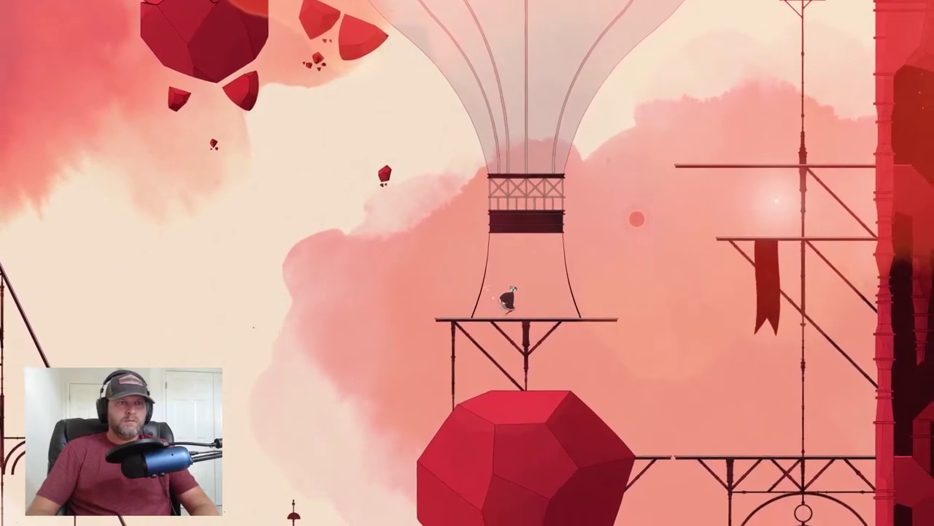
key("space")
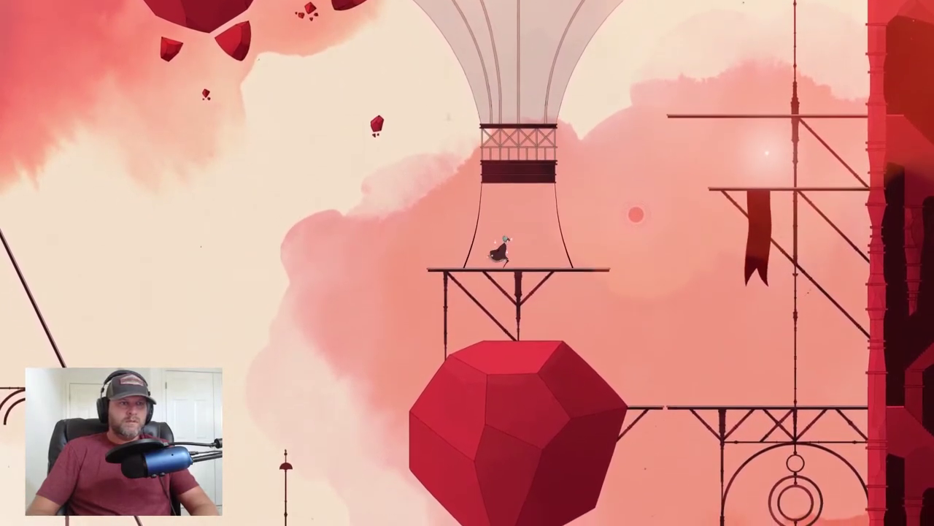
key("Right")
key("space")
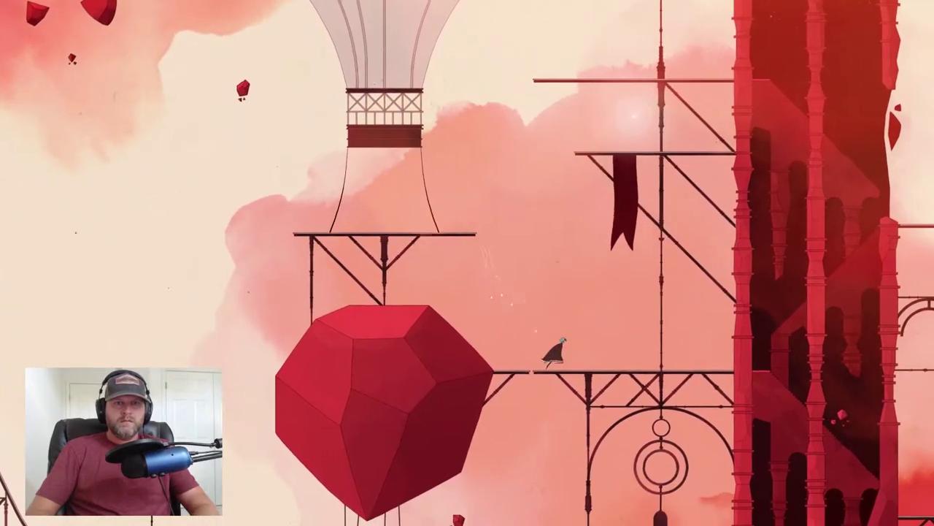
key("Right")
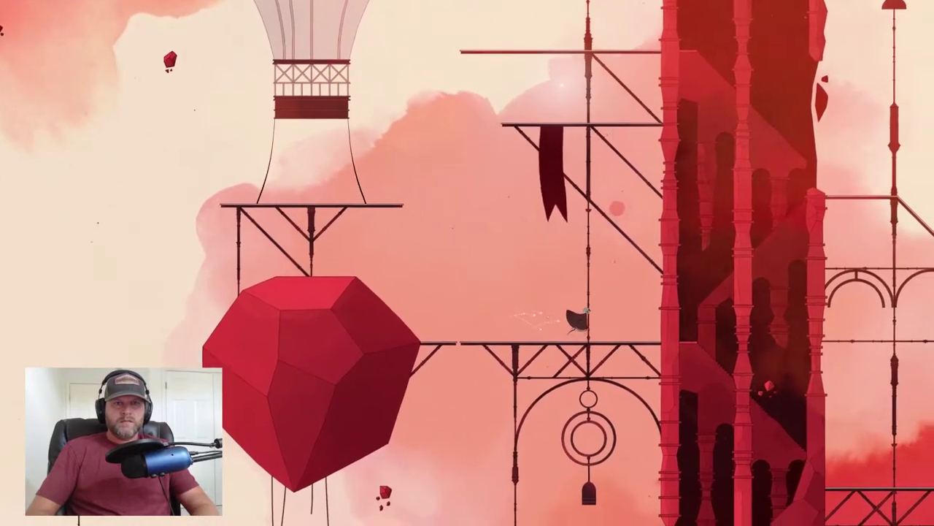
key("Right")
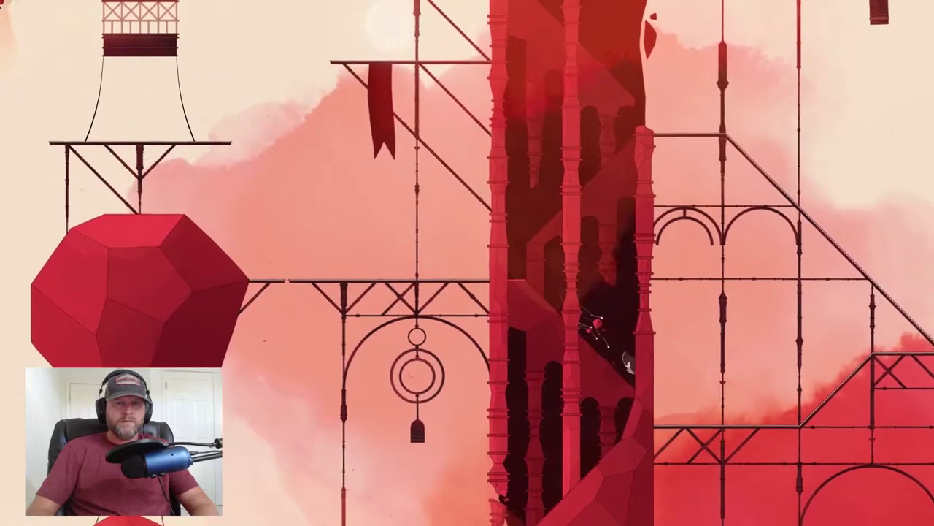
key("Right")
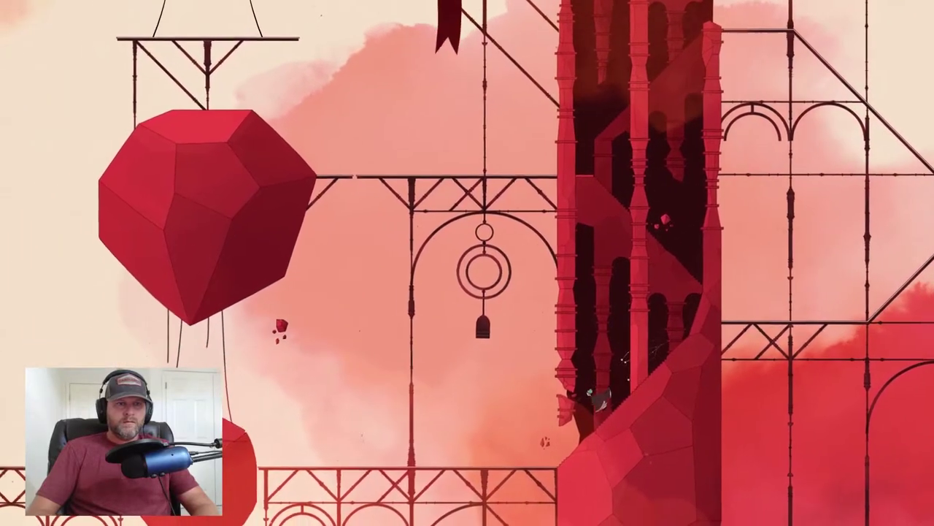
key("Left")
key("ctrl")
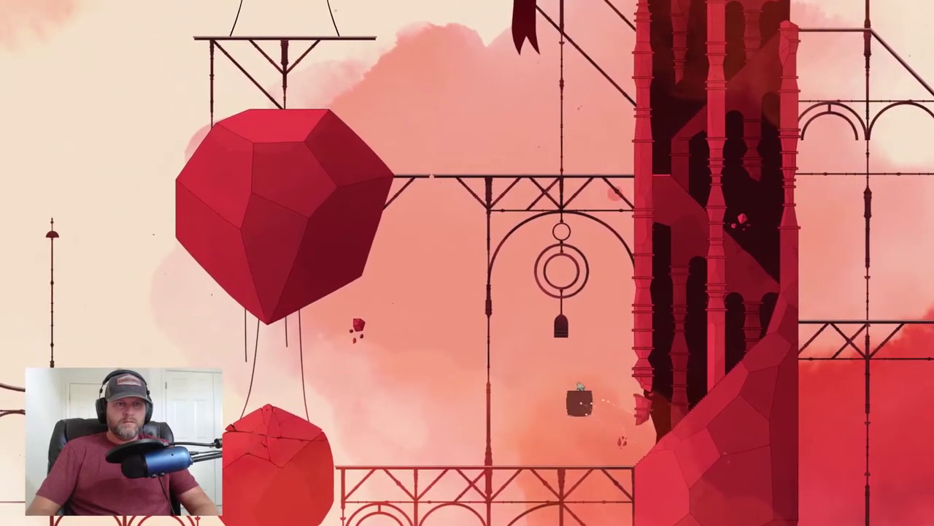
key("Left")
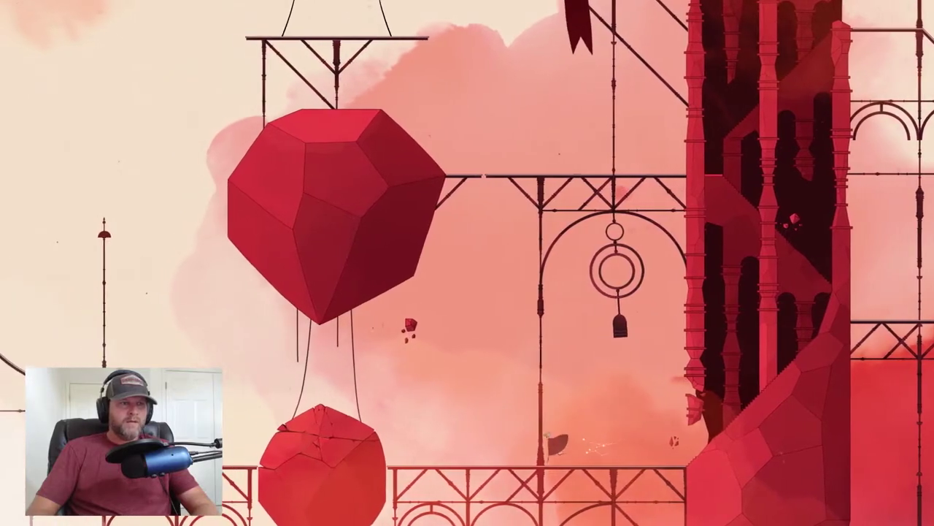